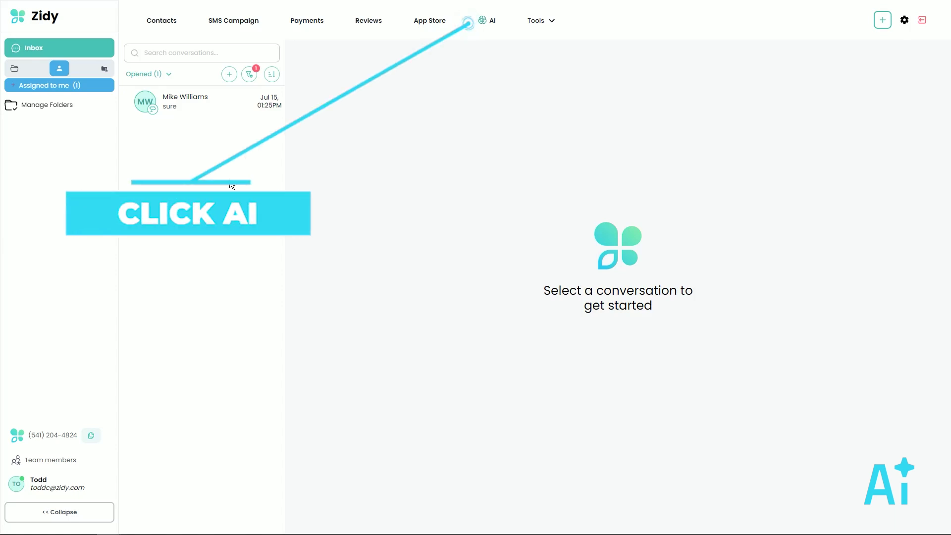
# Step: Open the AI custom data and look through the webpages already provided for training
pyautogui.click(492, 29)
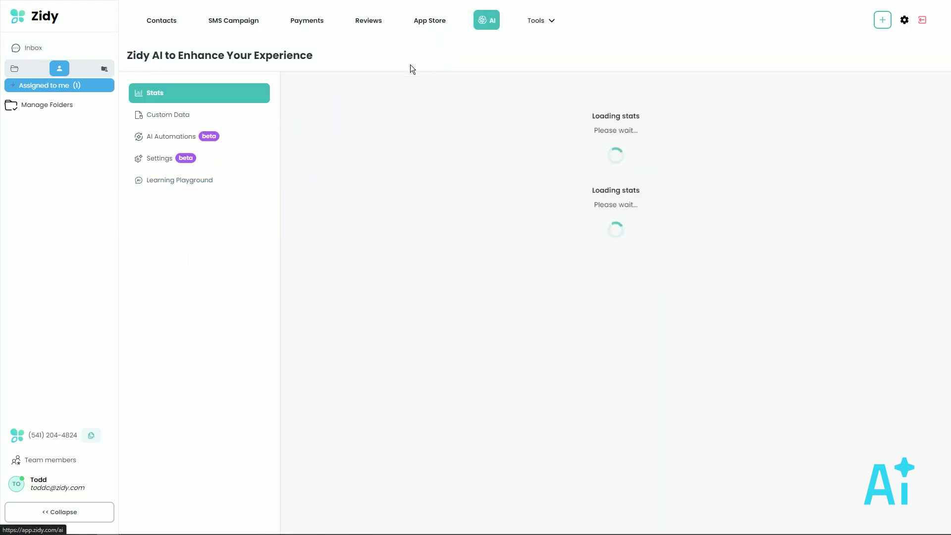
pyautogui.click(252, 160)
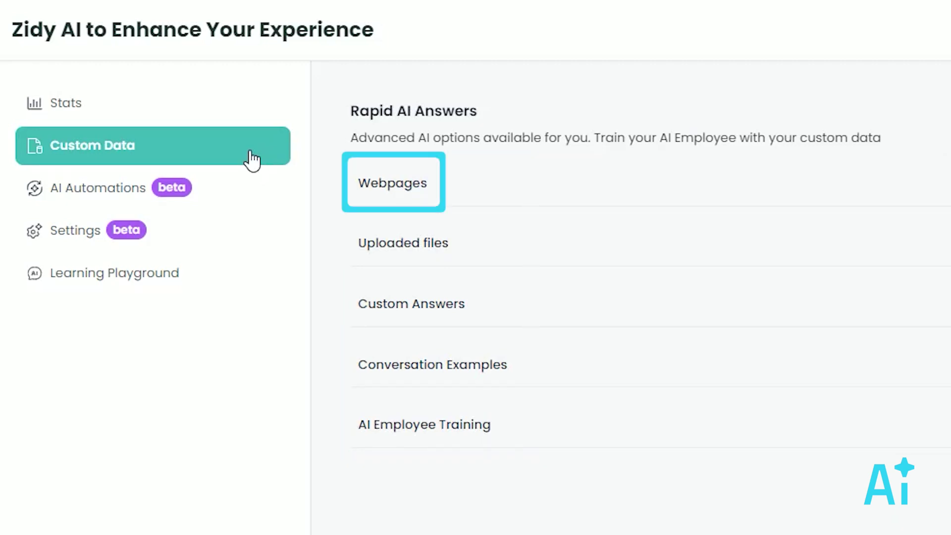
pyautogui.click(366, 189)
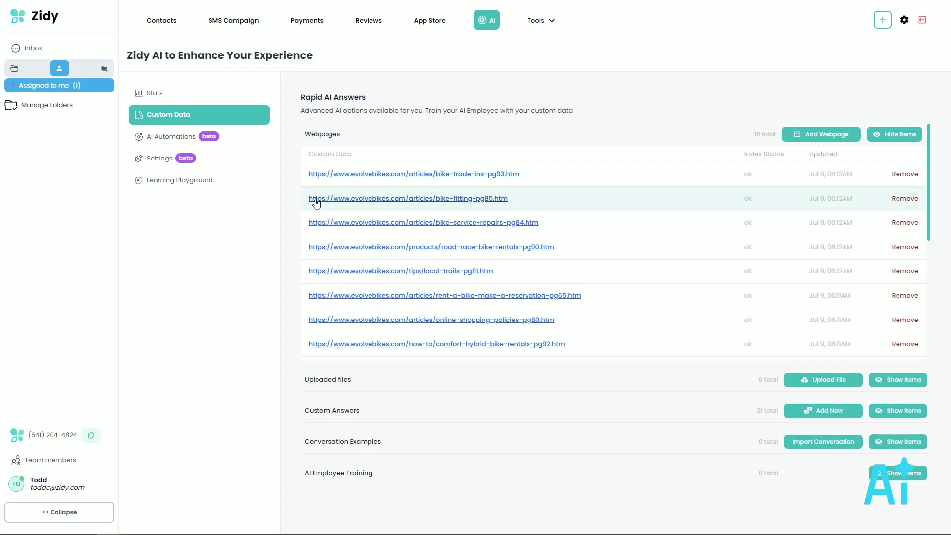
pyautogui.scroll(-5, 379, 330)
pyautogui.scroll(-4, 315, 209)
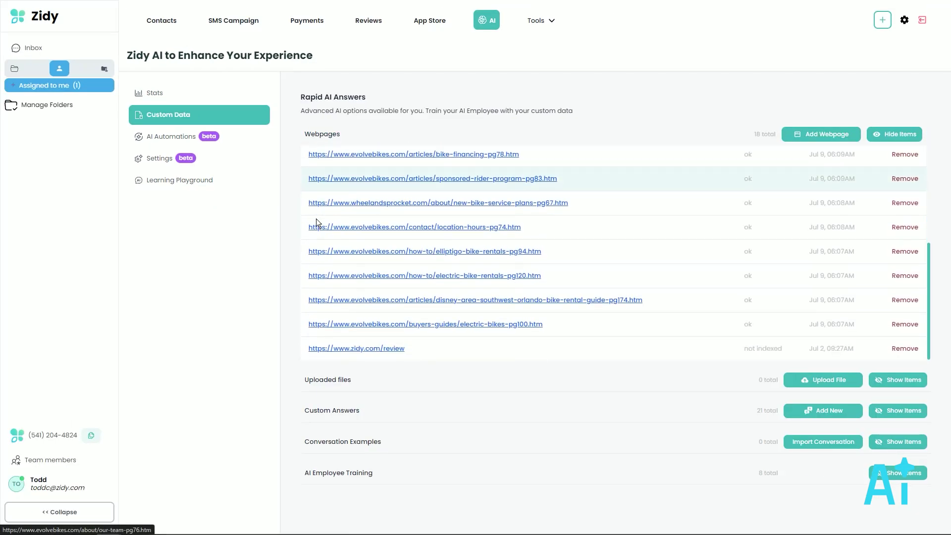
pyautogui.click(814, 139)
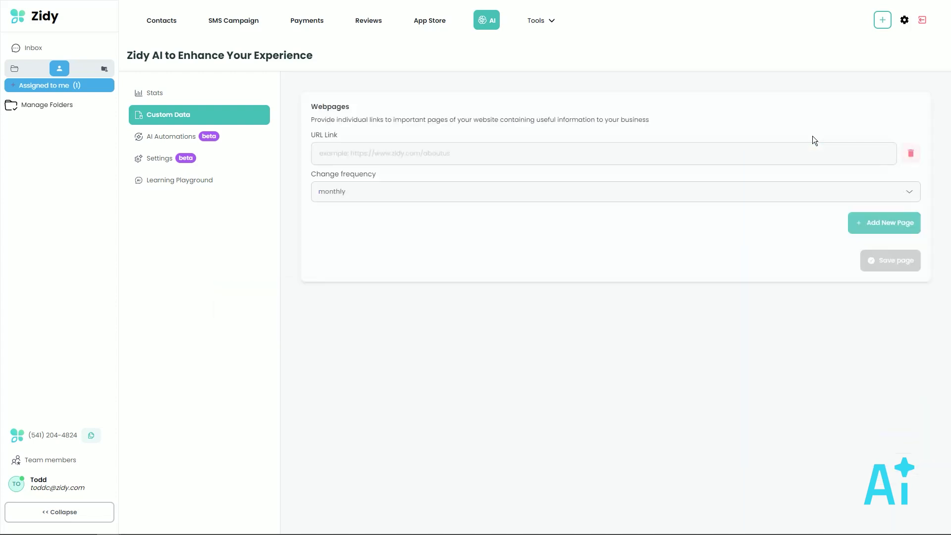
pyautogui.click(433, 155)
pyautogui.write('https://www.evolvebikes.com/')
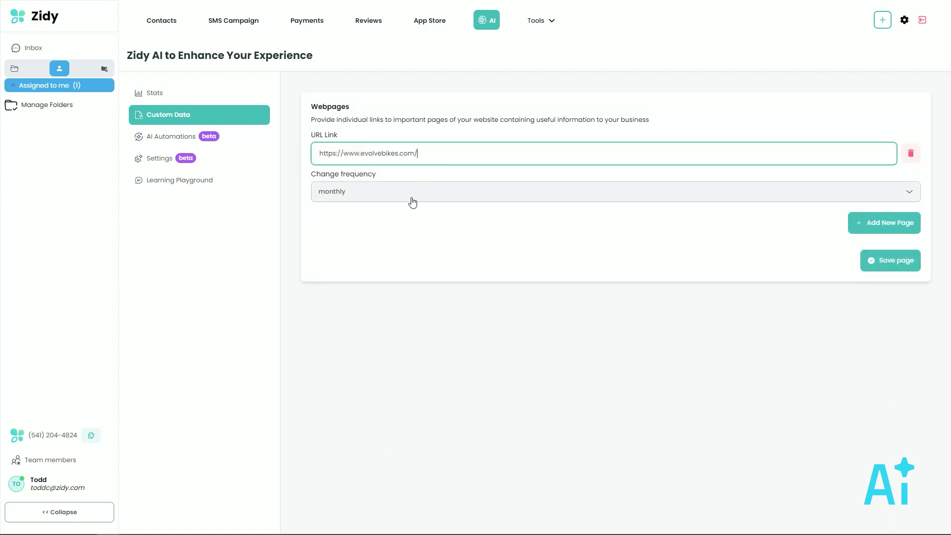
pyautogui.click(412, 197)
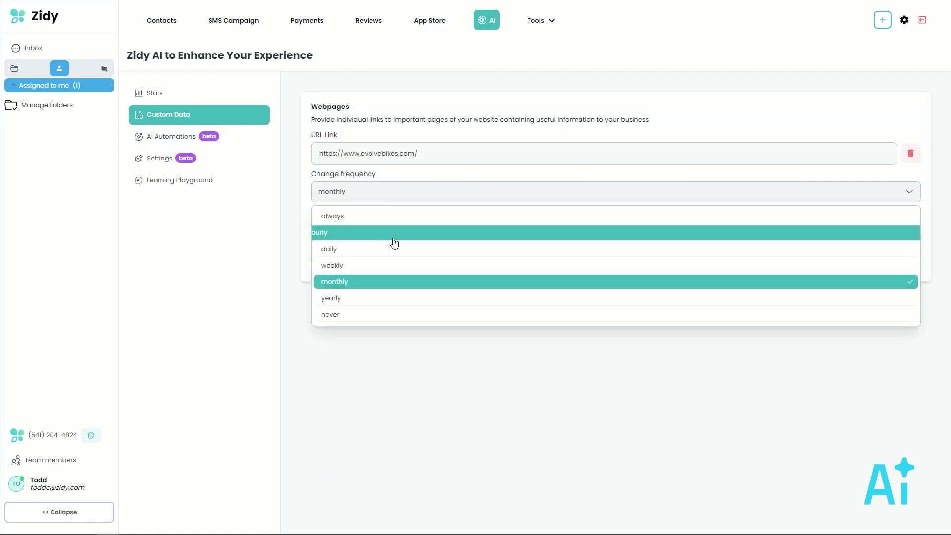
pyautogui.click(406, 300)
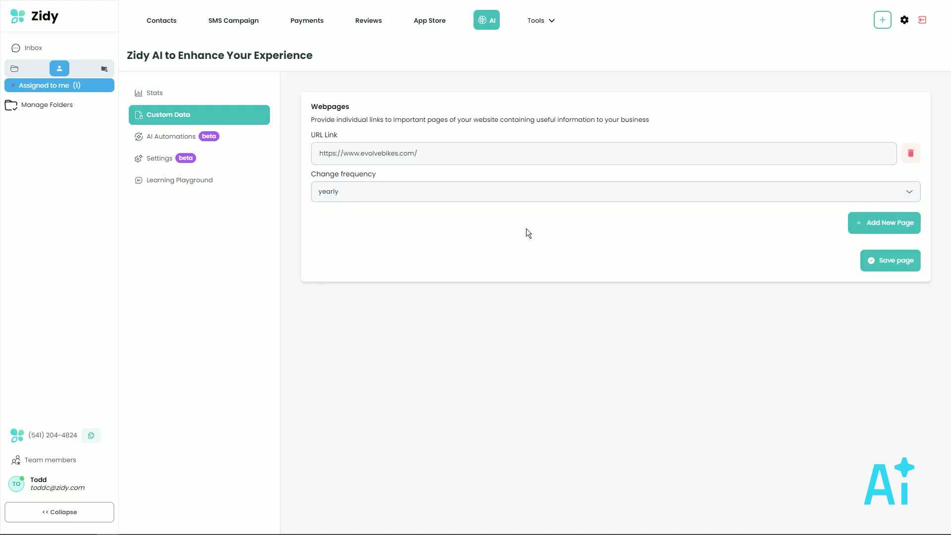
pyautogui.click(890, 260)
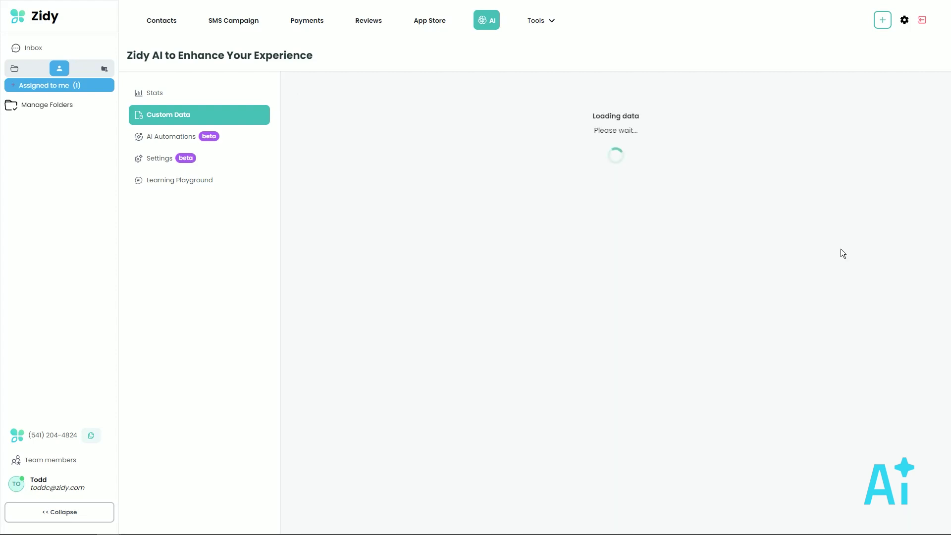
pyautogui.click(324, 135)
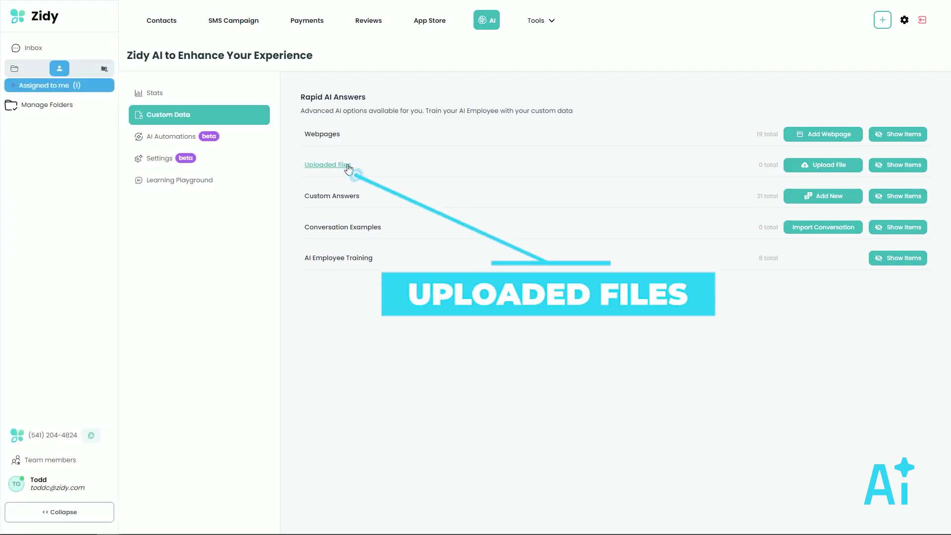
# Step: Upload Evolve Bikes Brochure.pdf as training data, kept for viewing in results, and show the uploaded files
pyautogui.click(811, 166)
pyautogui.moveTo(595, 125); pyautogui.dragTo(596, 158)
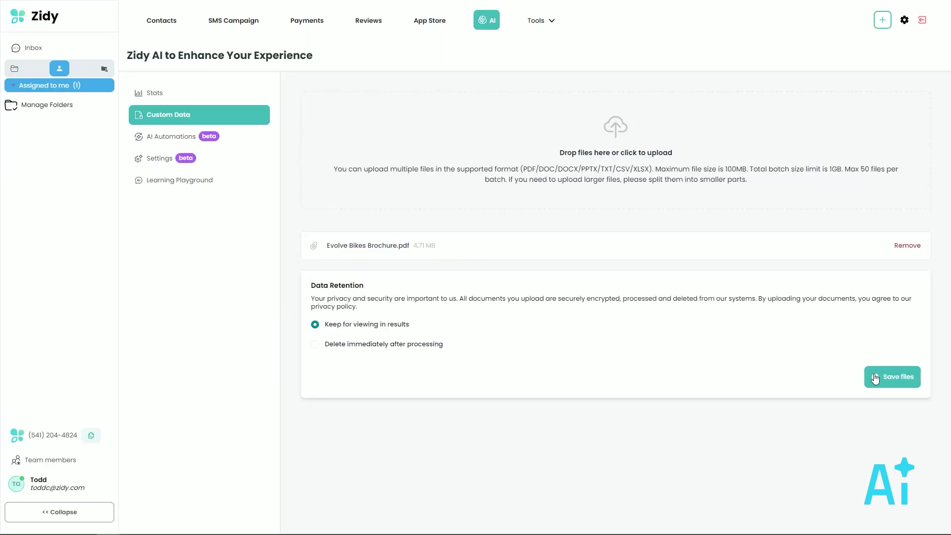
pyautogui.click(876, 378)
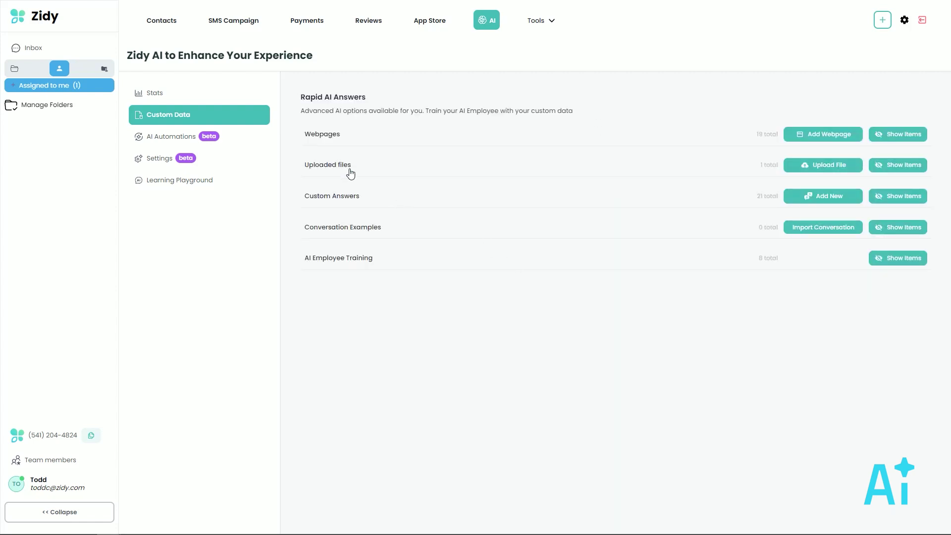
pyautogui.click(347, 166)
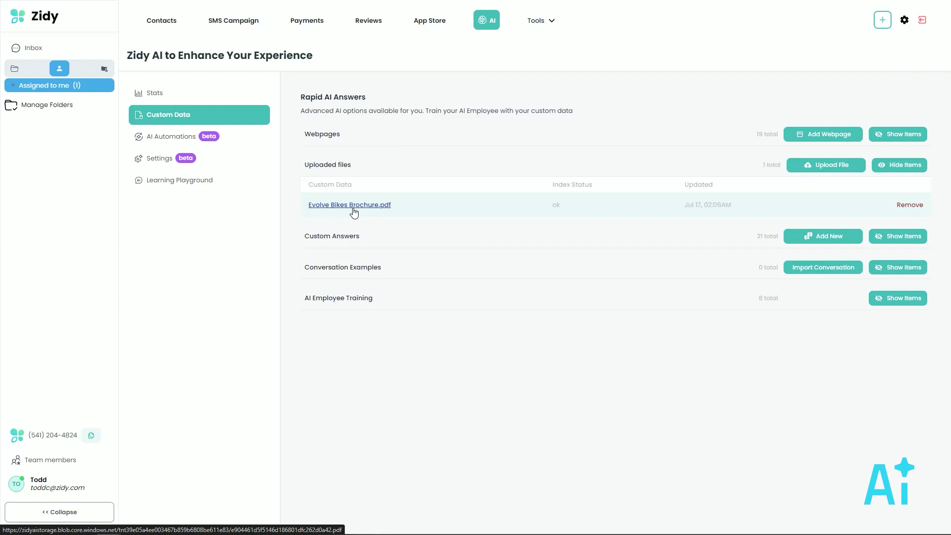
# Step: Upload Evolve Bikes Brochure.pdf again with data retention set to delete immediately after processing, and check the uploaded files
pyautogui.click(825, 164)
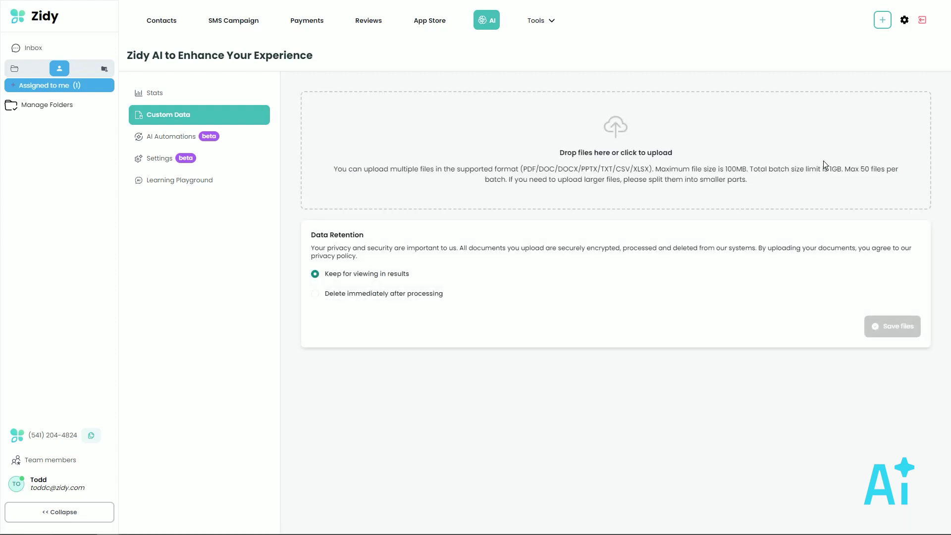
pyautogui.click(824, 164)
pyautogui.moveTo(132, 204); pyautogui.dragTo(417, 133)
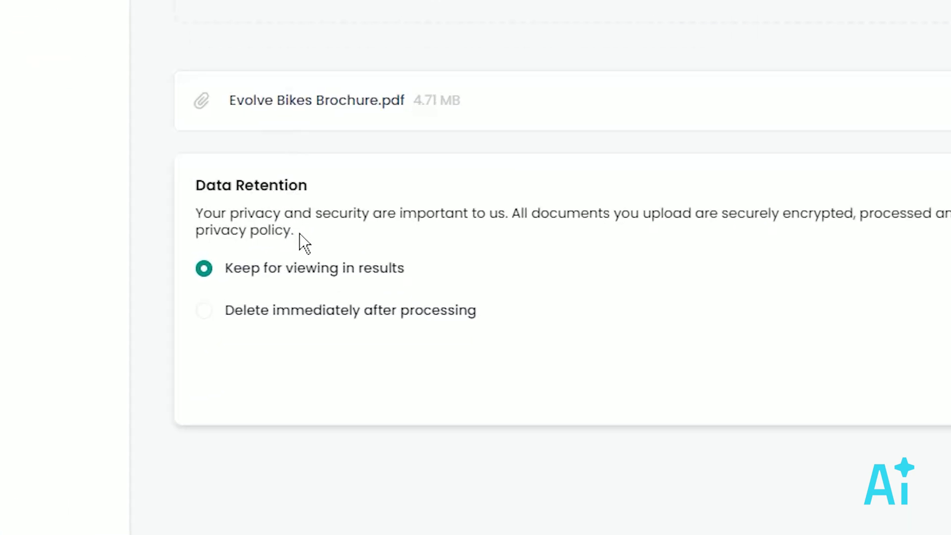
pyautogui.click(354, 347)
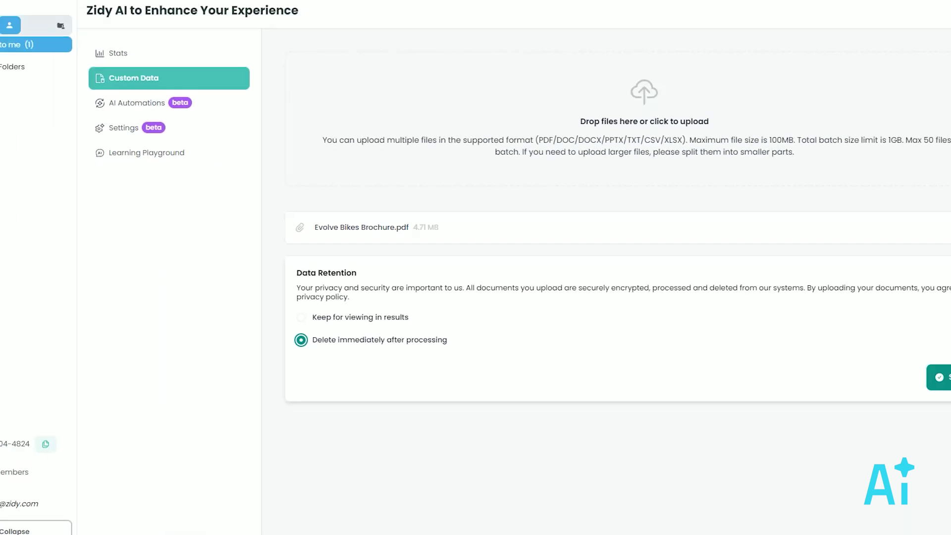
pyautogui.click(905, 377)
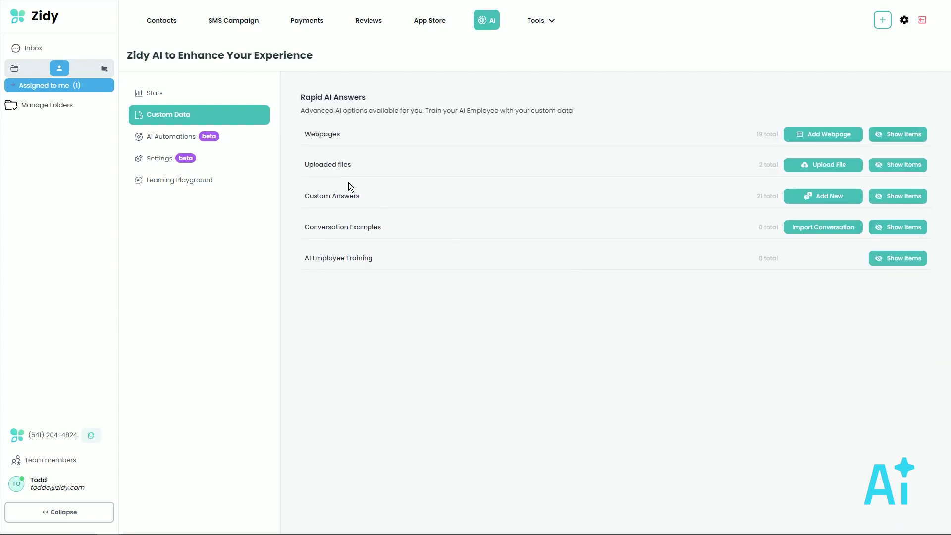
pyautogui.click(333, 166)
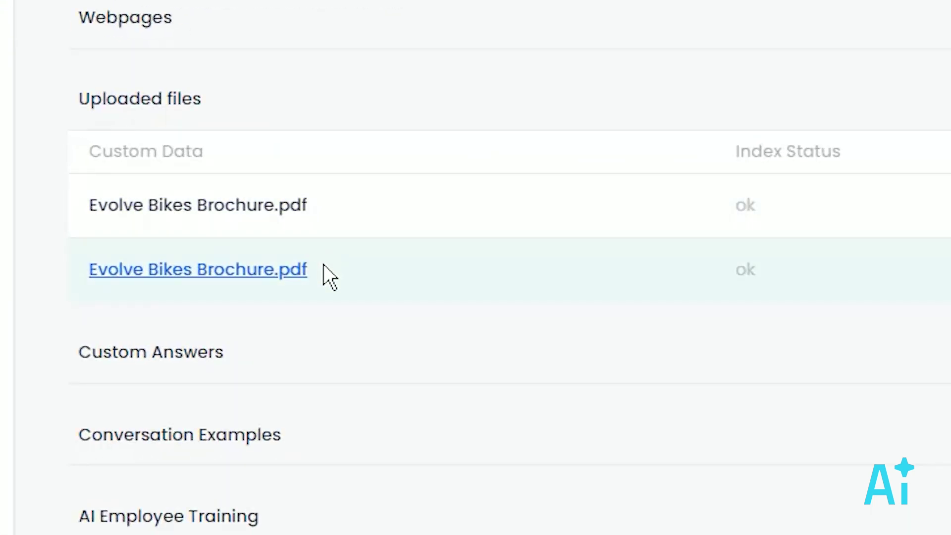
pyautogui.click(190, 102)
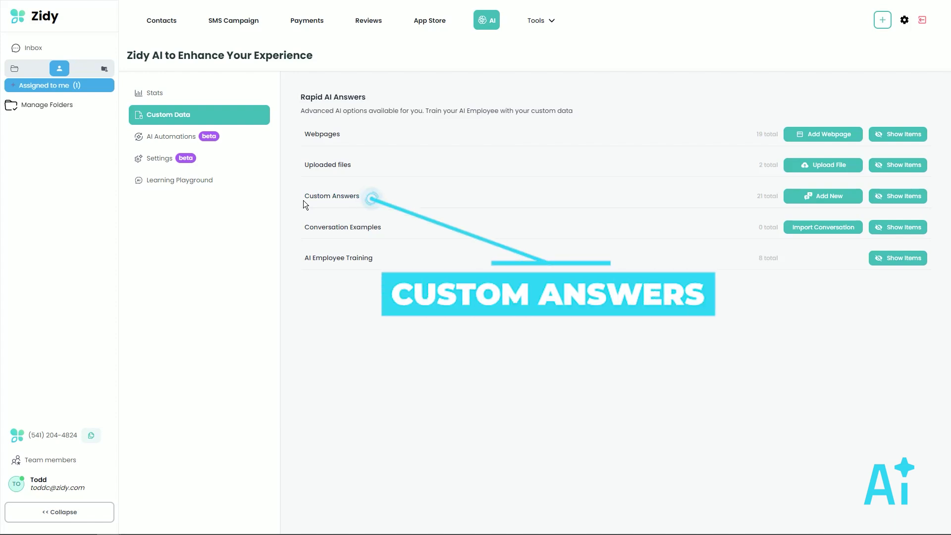
# Step: Start a new custom answer with the question "how long do your repairs take?"
pyautogui.click(308, 201)
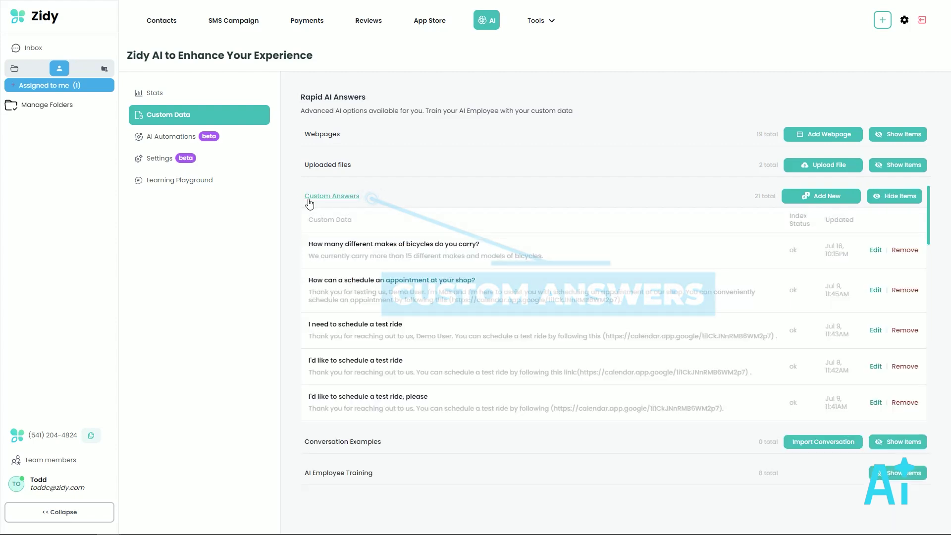
pyautogui.click(796, 197)
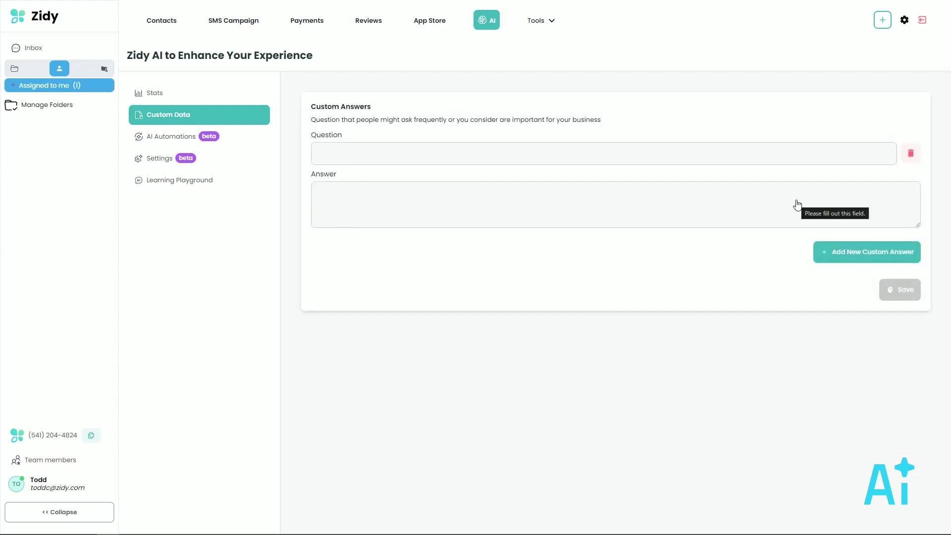
pyautogui.click(762, 163)
pyautogui.write('how long do your repairs take?')
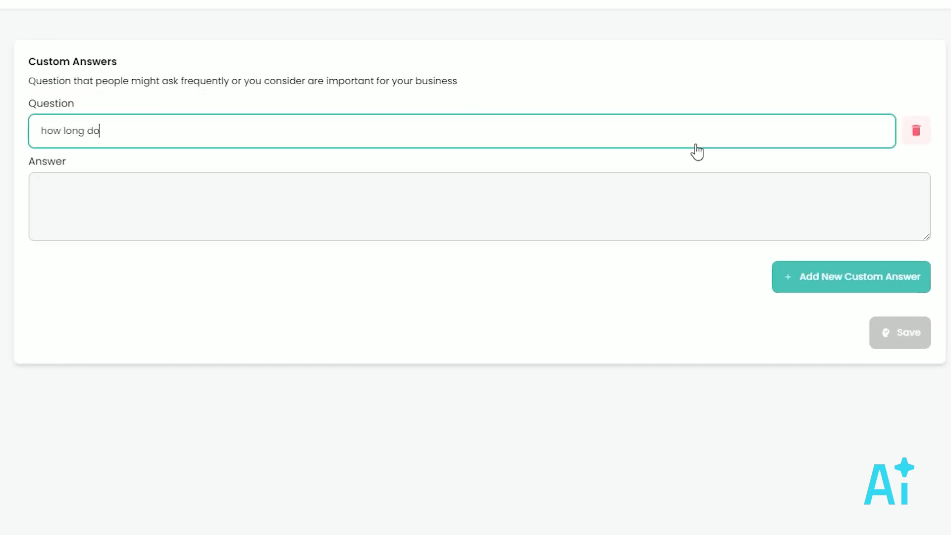
# Step: Enter the answer "Most of our repairs will take on average 1-2 days. However, we change tires while you wait!", save it, and check the list
pyautogui.click(703, 202)
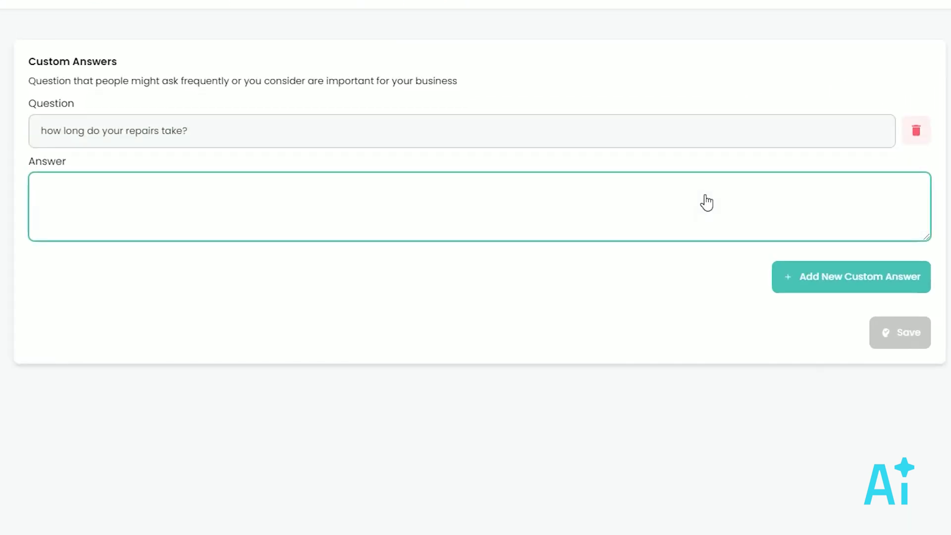
pyautogui.write('Most of our repairs will take on average')
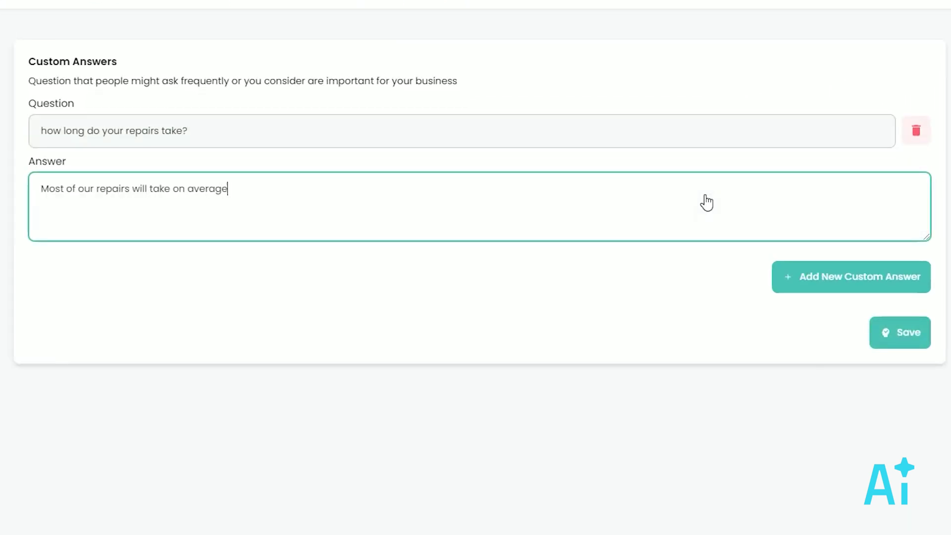
pyautogui.write(' 1-2 days. However, we ch')
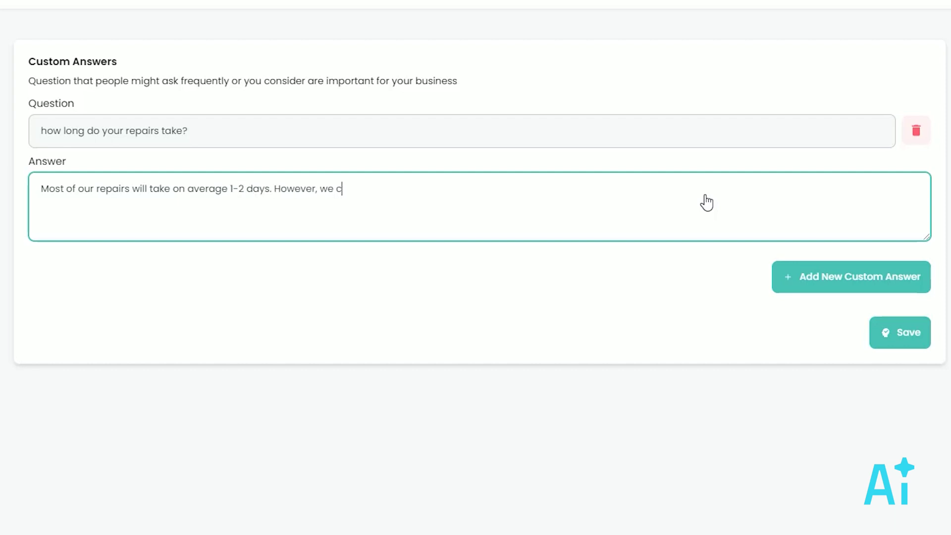
pyautogui.write('ange tires while you wait!')
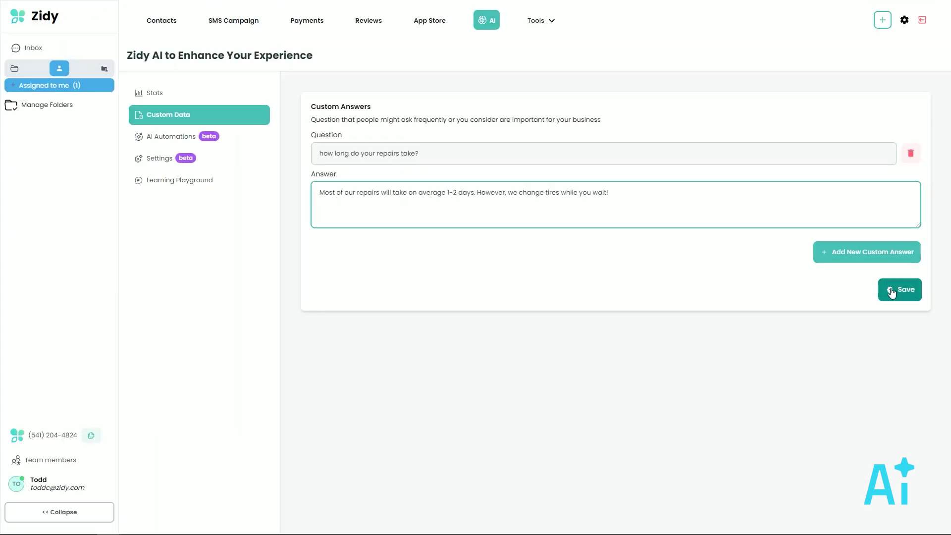
pyautogui.click(891, 293)
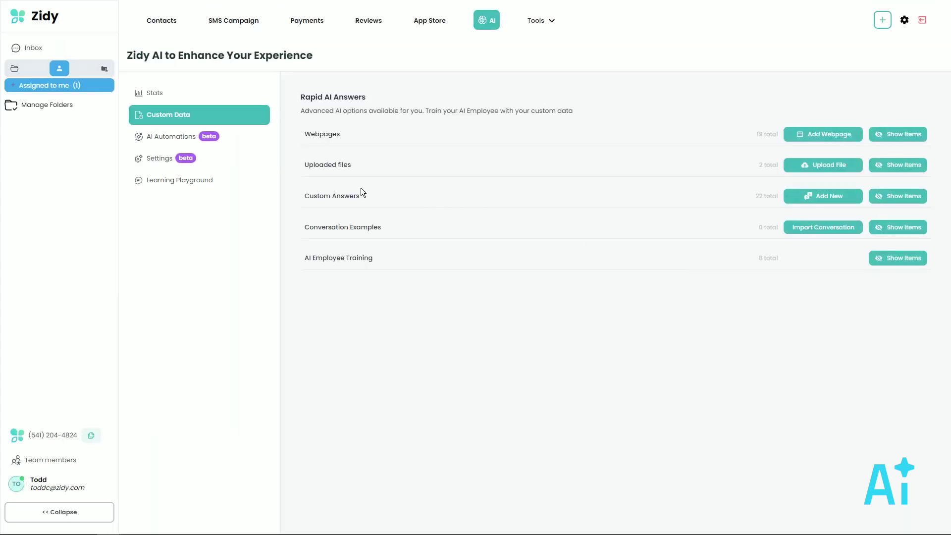
pyautogui.click(354, 196)
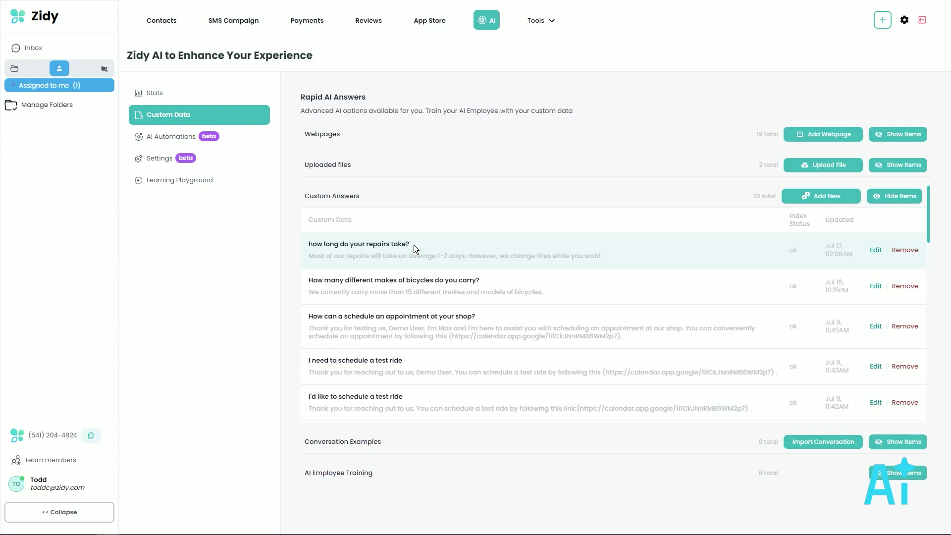
pyautogui.click(352, 196)
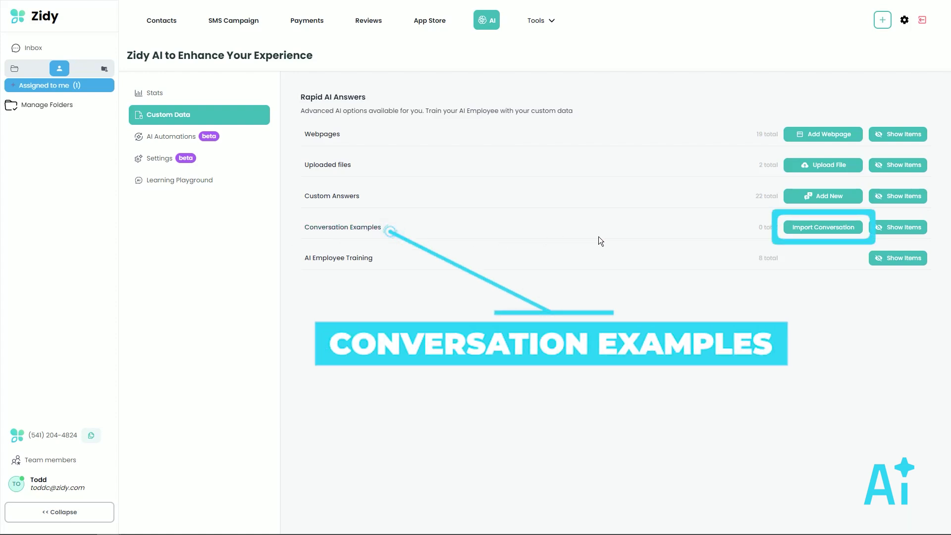
# Step: Import the first listed contact's conversation, about the bike shop's location, as a conversation example
pyautogui.click(798, 233)
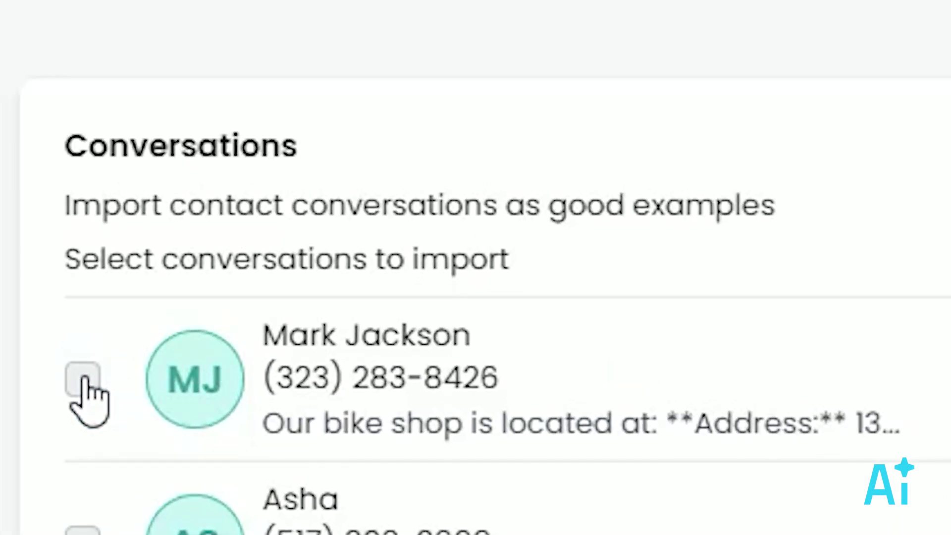
pyautogui.click(83, 379)
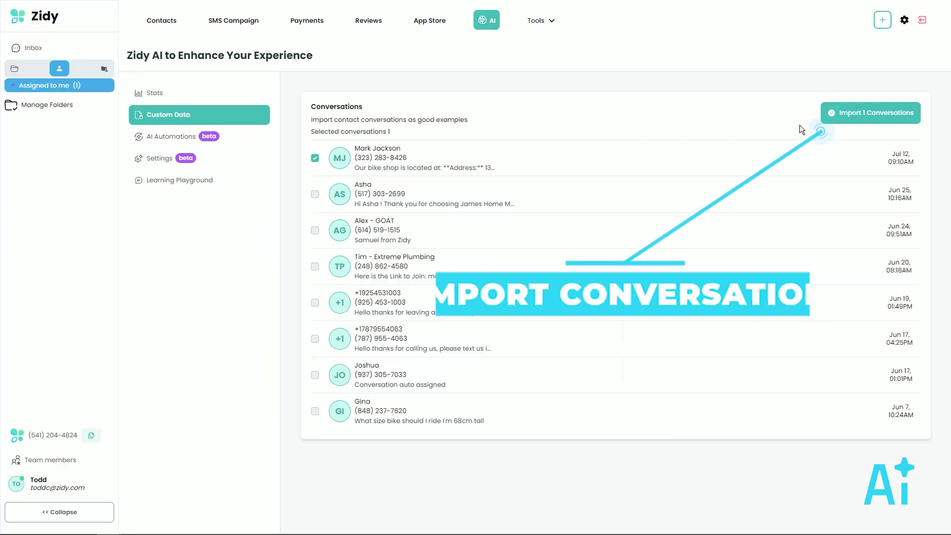
pyautogui.click(830, 118)
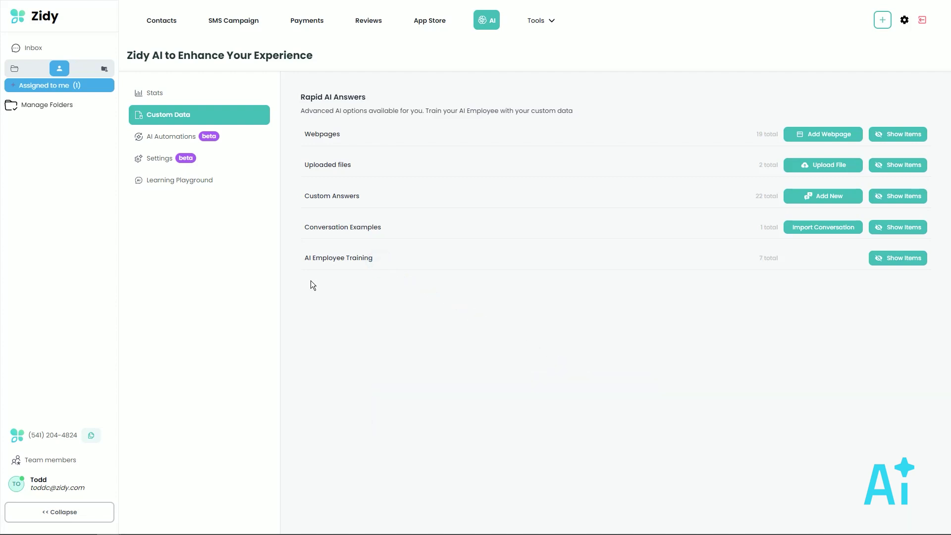
# Step: Ask the AI employee in the Learning Playground "how much does it cost to repair a broken spoke?"
pyautogui.click(194, 182)
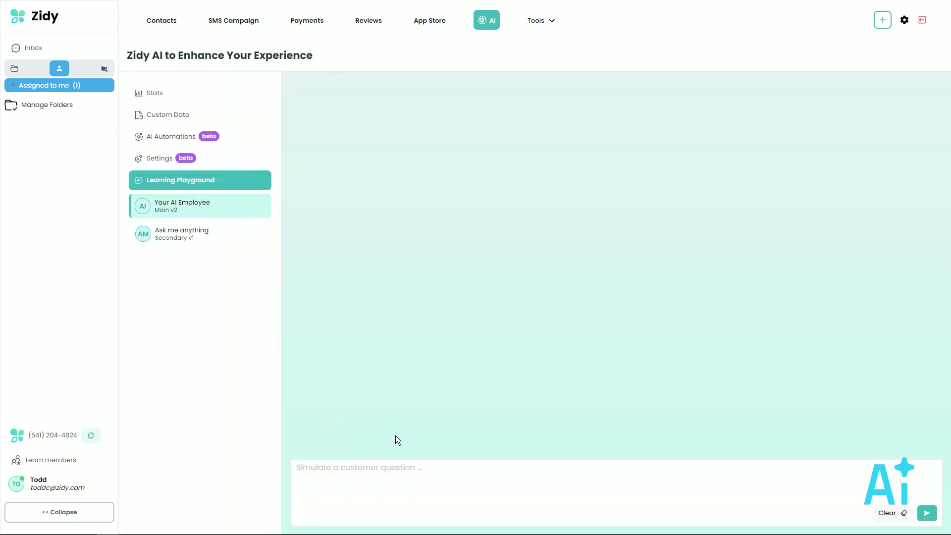
pyautogui.write('how much does it cost to repair a broken spoke')
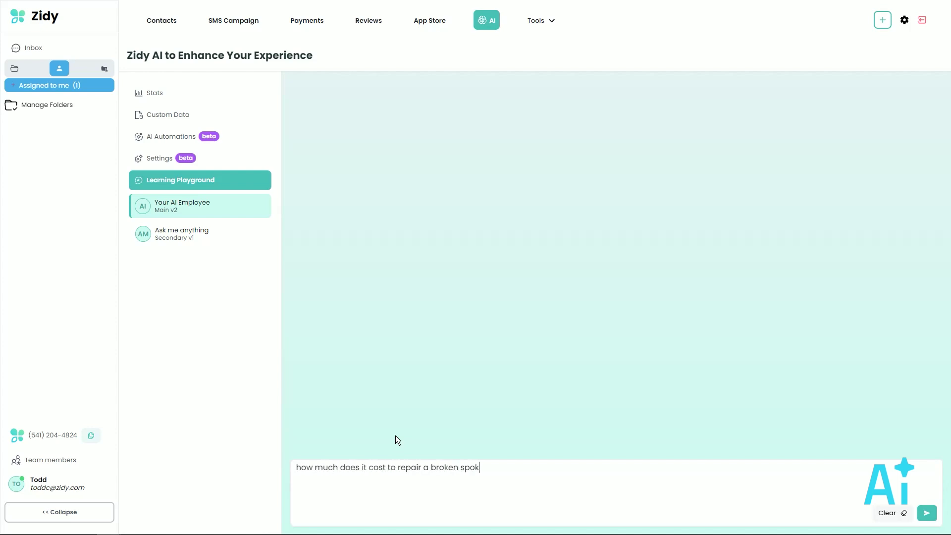
pyautogui.write('?')
pyautogui.press('Return')
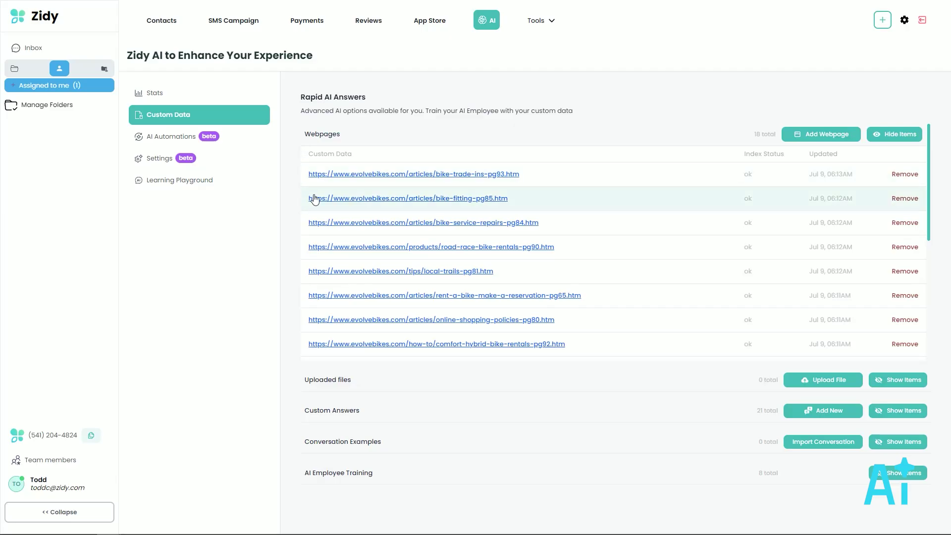
pyautogui.scroll(-5, 316, 204)
pyautogui.scroll(-2, 316, 218)
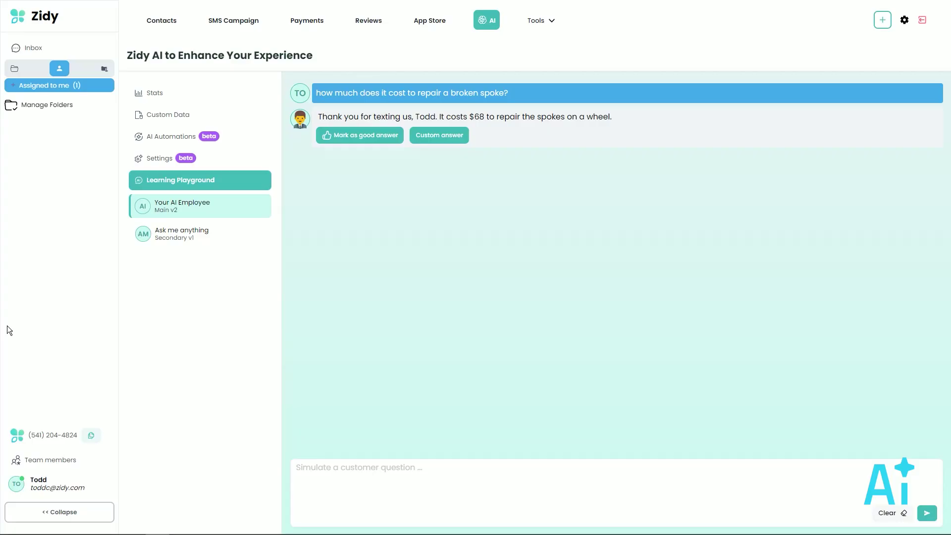
pyautogui.click(439, 135)
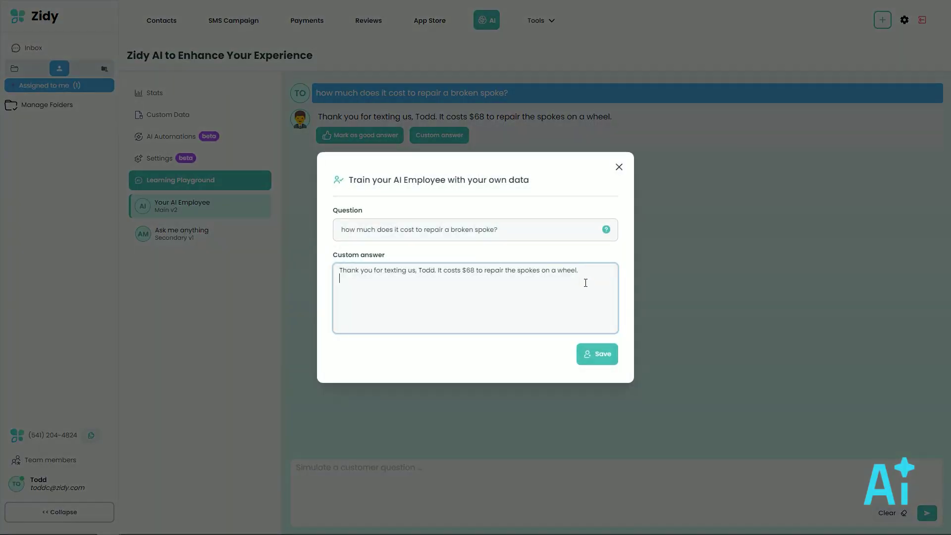
pyautogui.write("If you'd like to schedule a repair appointment, you ")
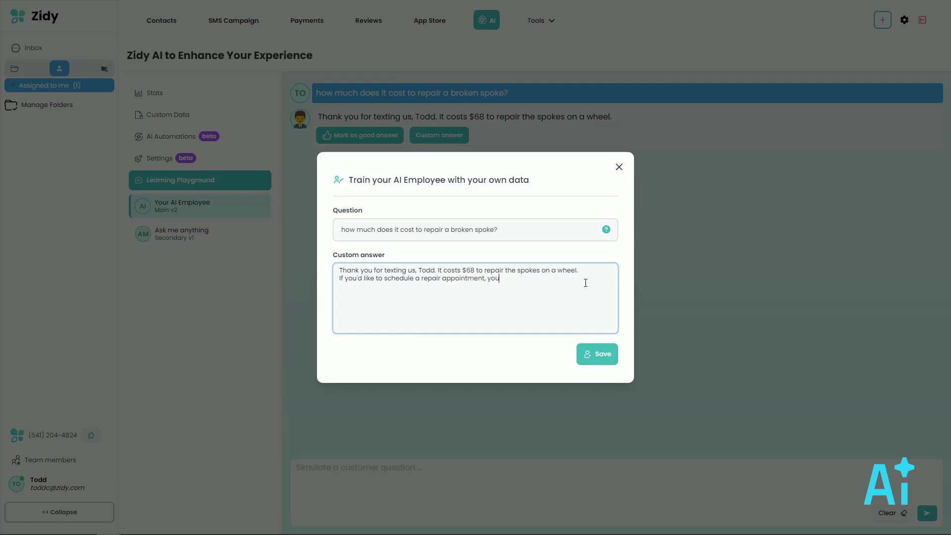
pyautogui.write('can do so at')
pyautogui.write('https://calendar.app.google/1i1CkJNnRMB6WM2p7')
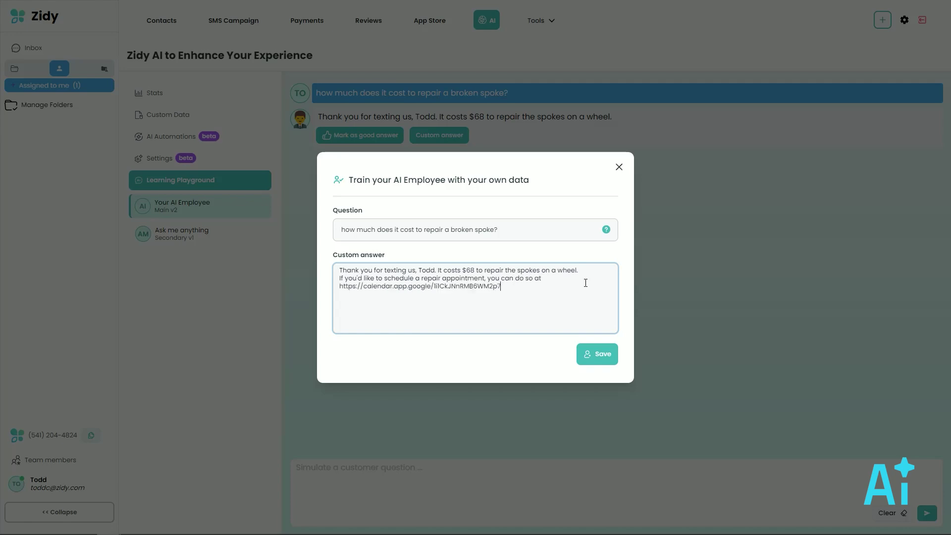
pyautogui.click(596, 355)
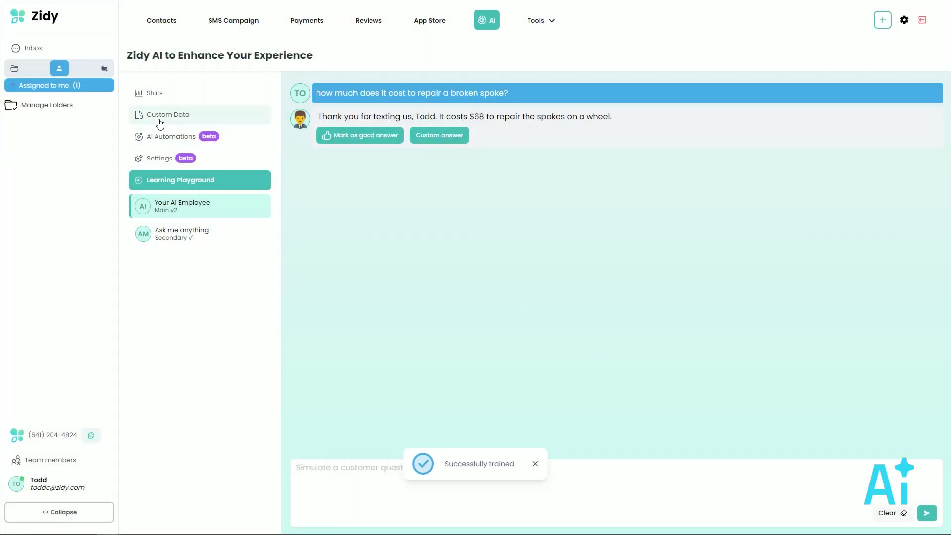
pyautogui.click(160, 122)
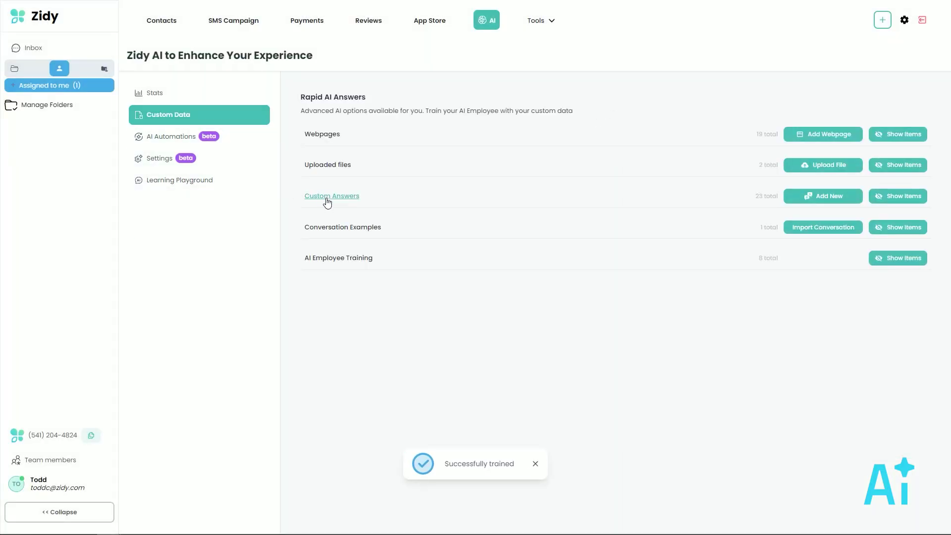
pyautogui.click(328, 197)
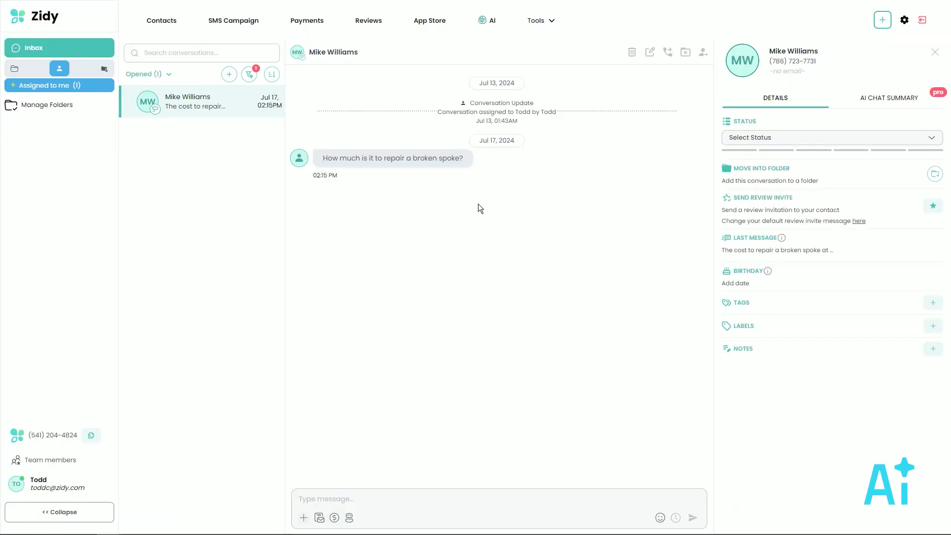
# Step: Send the AI-suggested answer "The cost to repair a broken spoke is $68." to the customer's broken spoke question in the inbox
pyautogui.click(486, 159)
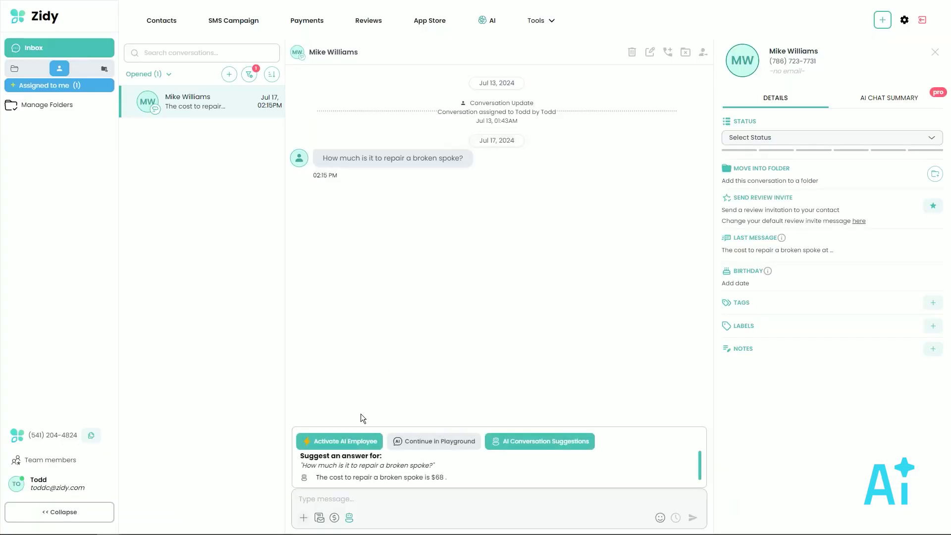
pyautogui.click(381, 478)
pyautogui.click(693, 518)
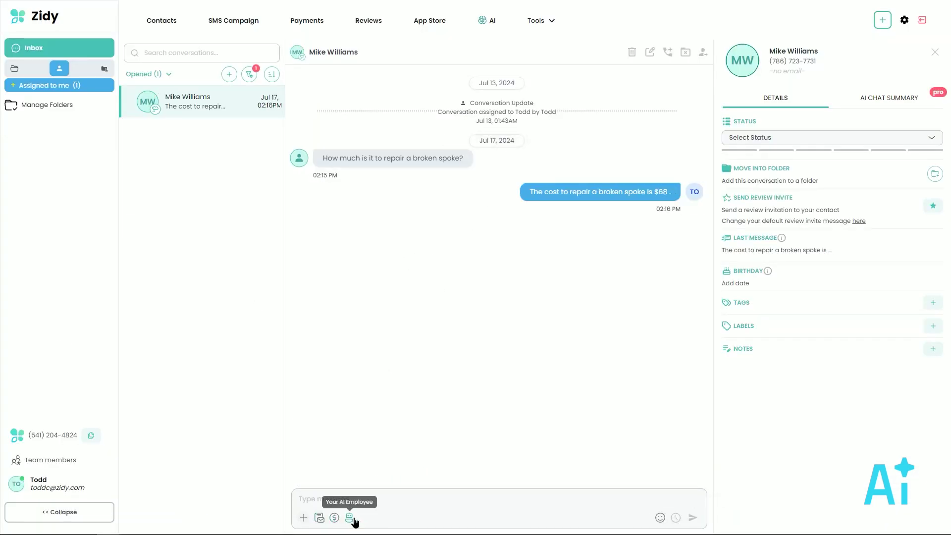
# Step: Activate the AI Employee for the open conversation, and disable it once it has replied to the customer's appointment question
pyautogui.click(353, 518)
pyautogui.click(351, 472)
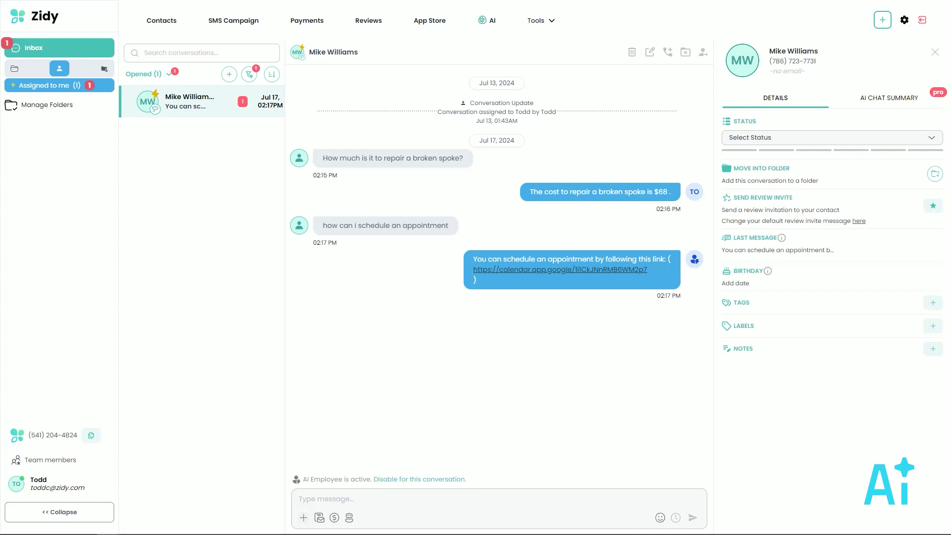
pyautogui.click(350, 517)
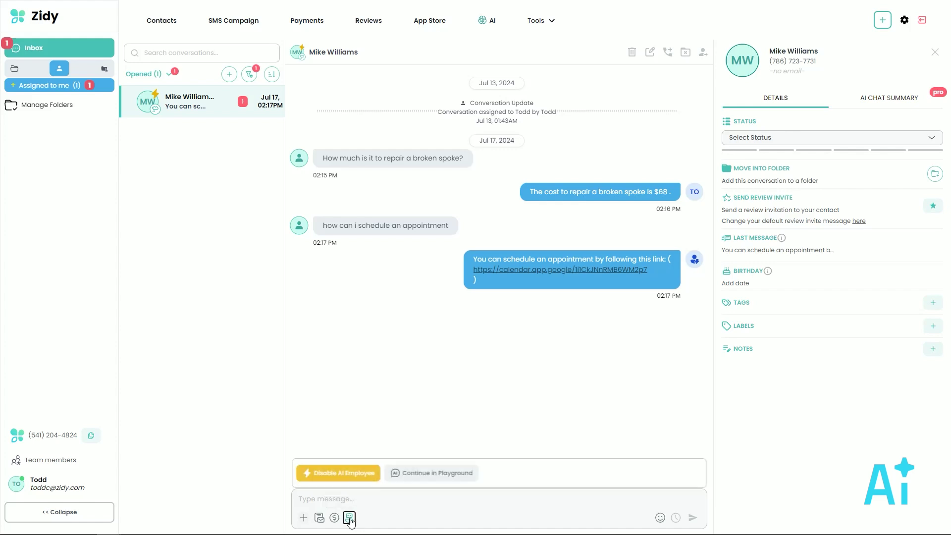
pyautogui.click(333, 476)
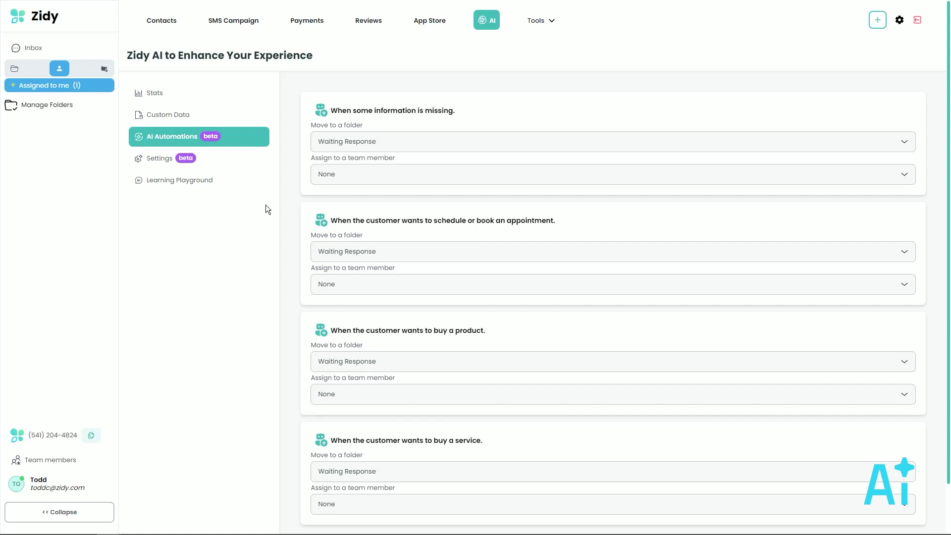
# Step: Examine the folder and team member options of the missing-information AI automation, choosing Waiting Response as the folder and leaving the assignment at None
pyautogui.click(369, 148)
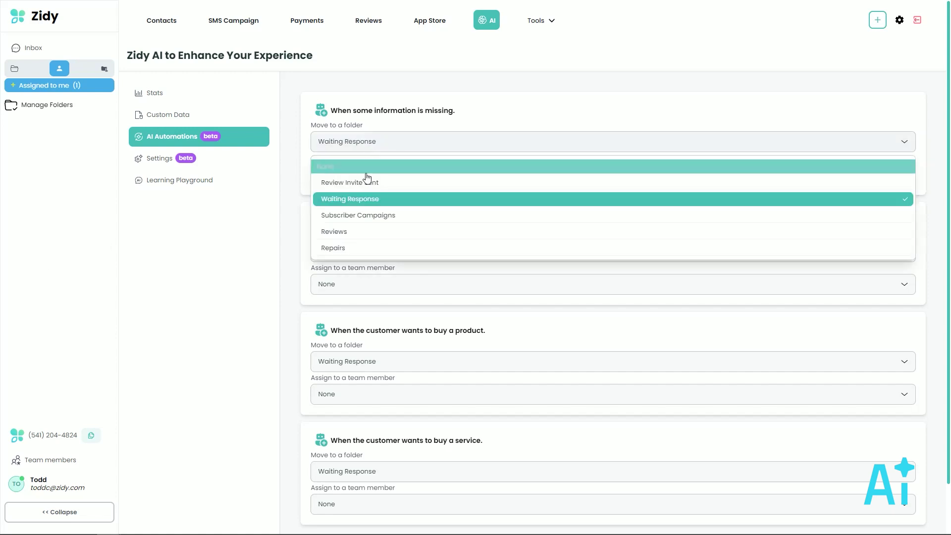
pyautogui.click(337, 199)
pyautogui.click(329, 179)
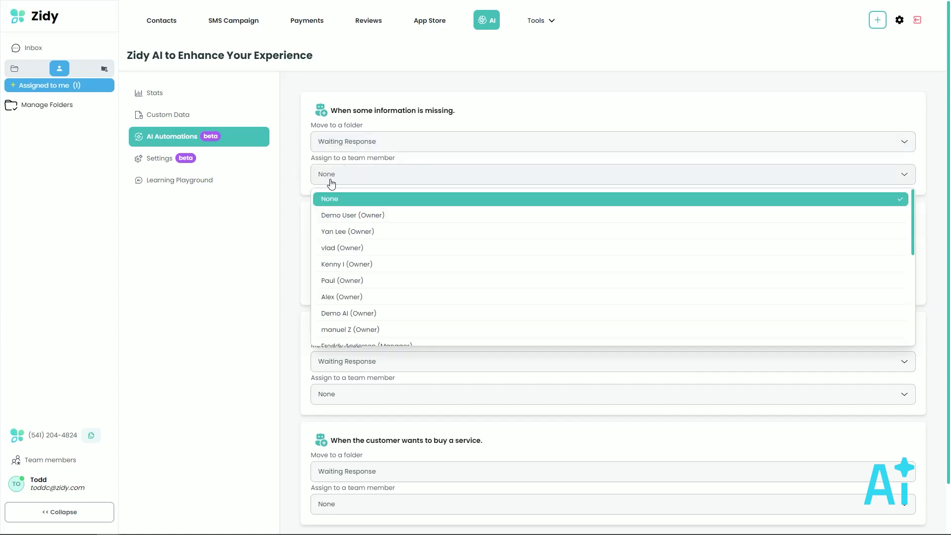
pyautogui.click(334, 178)
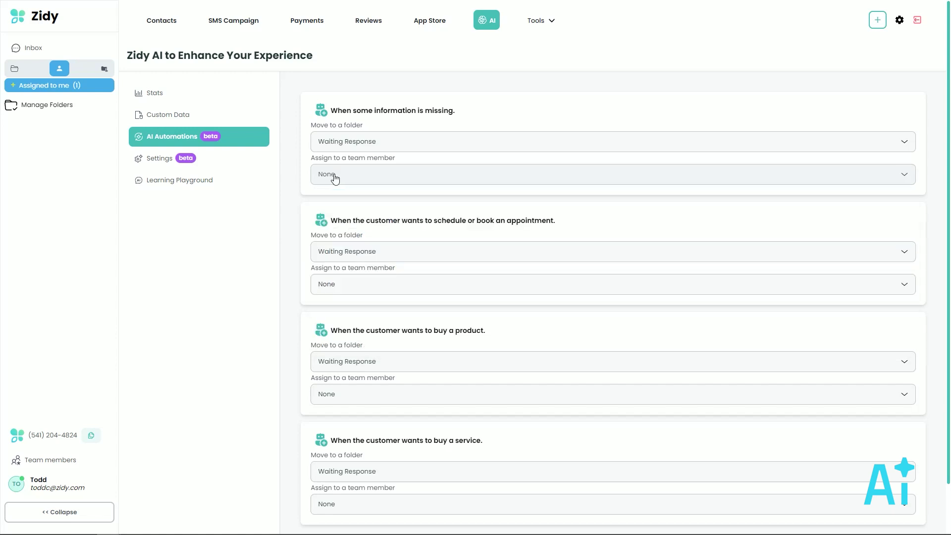